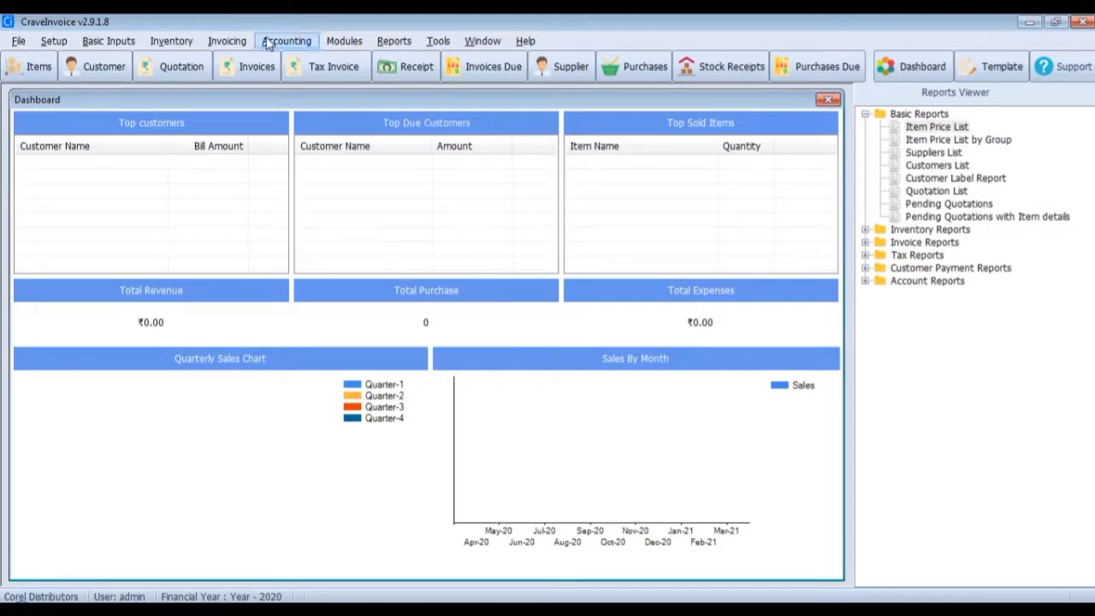
- Create a new bank journal payment entry from the HSBC Account and add the supplier Manav Distributors
click(269, 43)
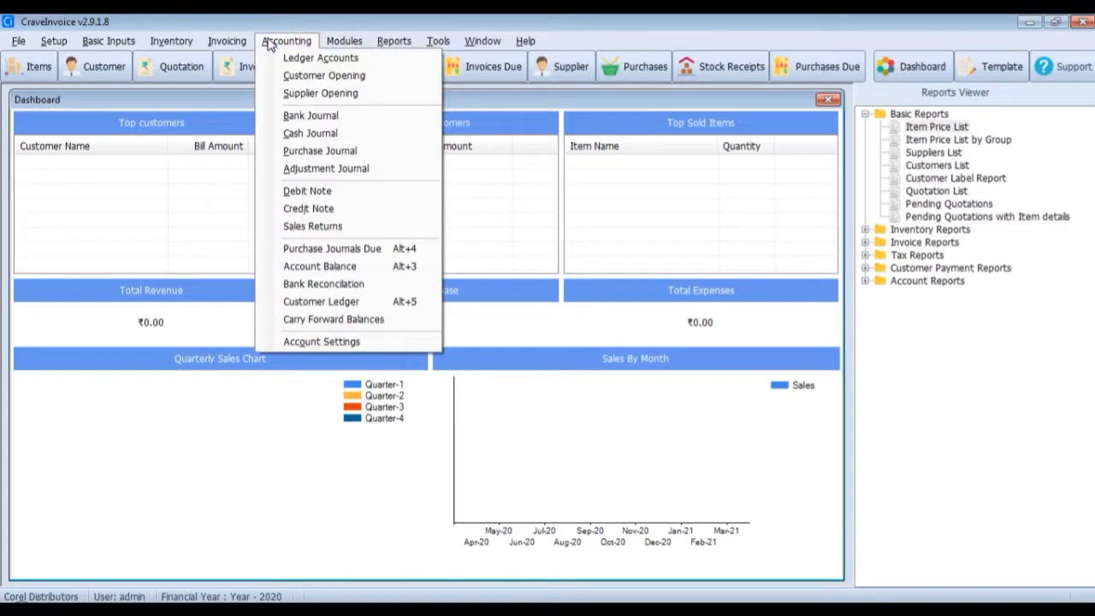
click(351, 116)
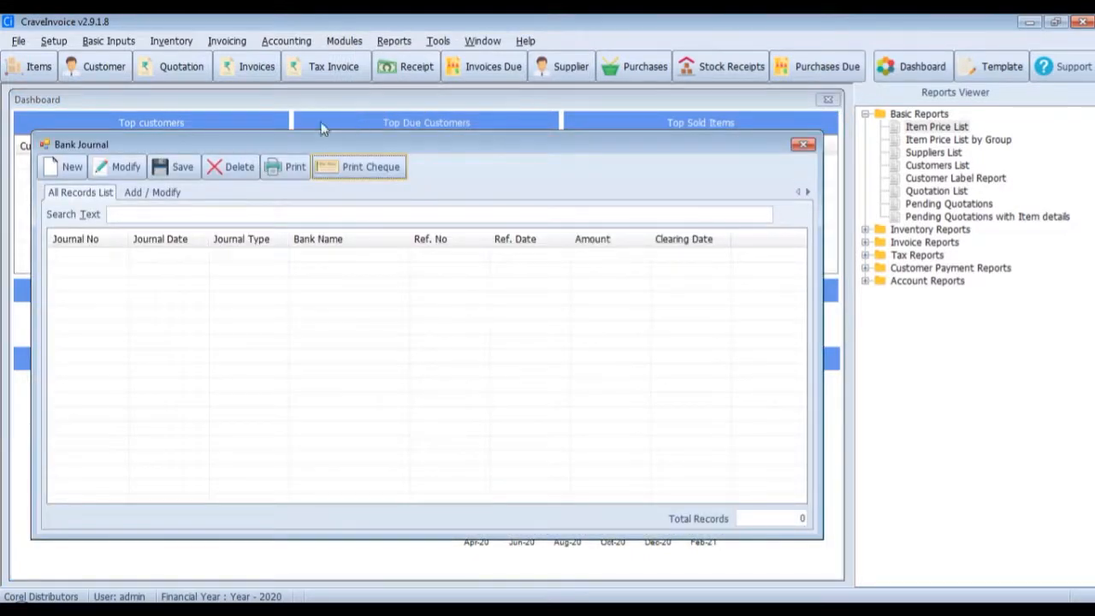
click(72, 168)
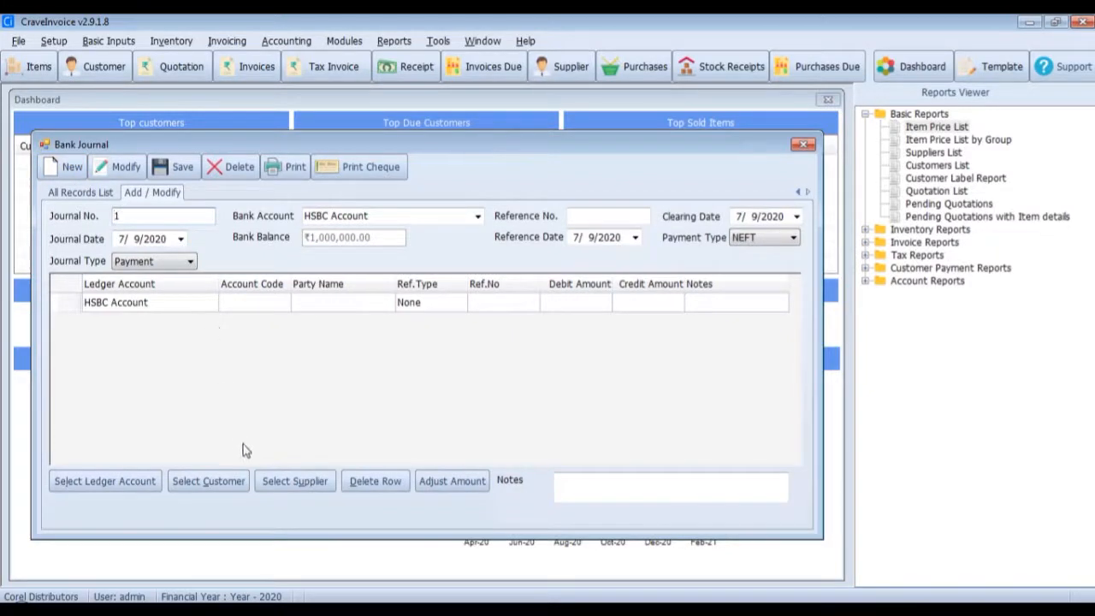
click(300, 482)
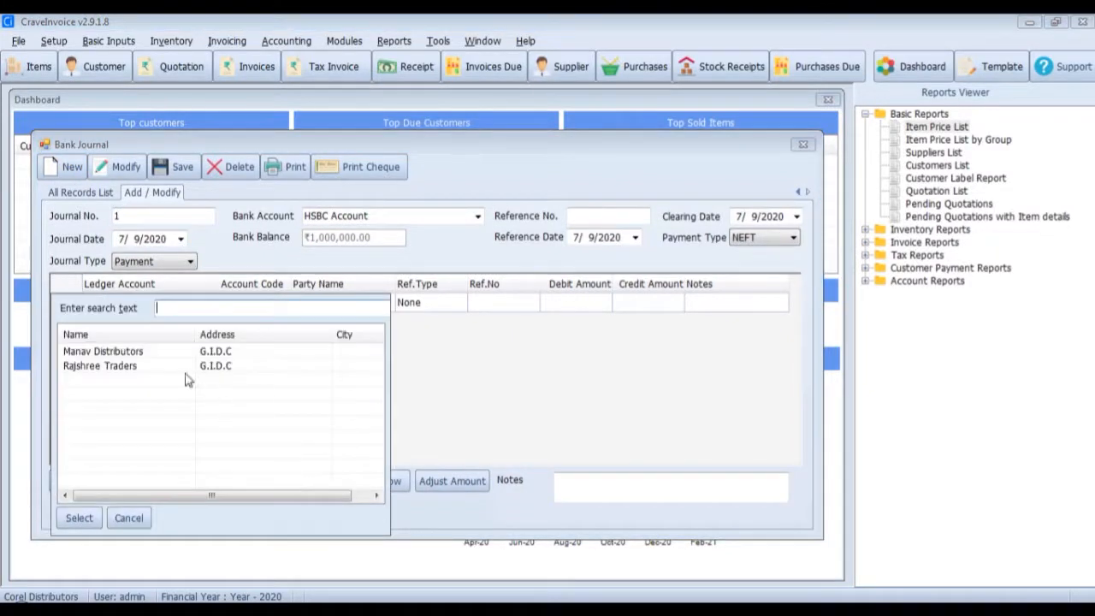
click(167, 351)
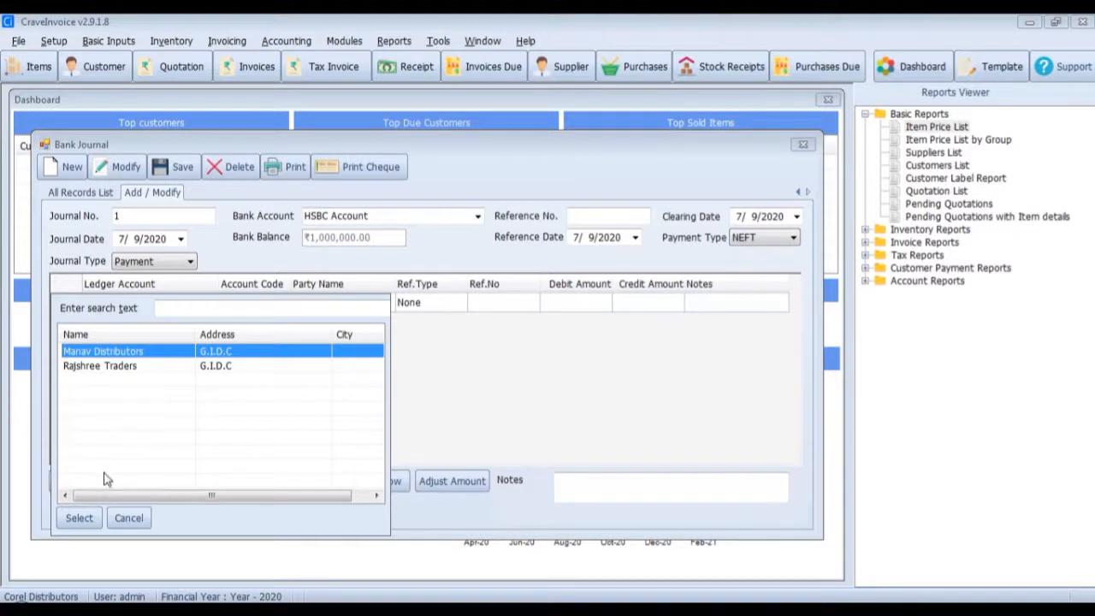
click(79, 518)
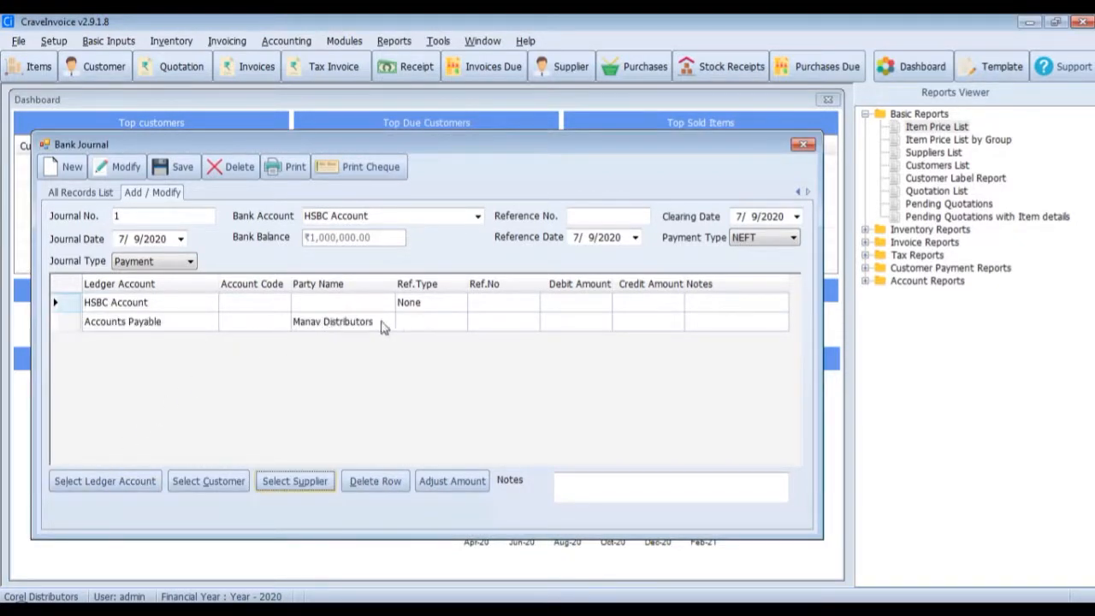
- Enter a debit amount of 1000 on the Manav Distributors accounts payable row of the bank journal
click(601, 323)
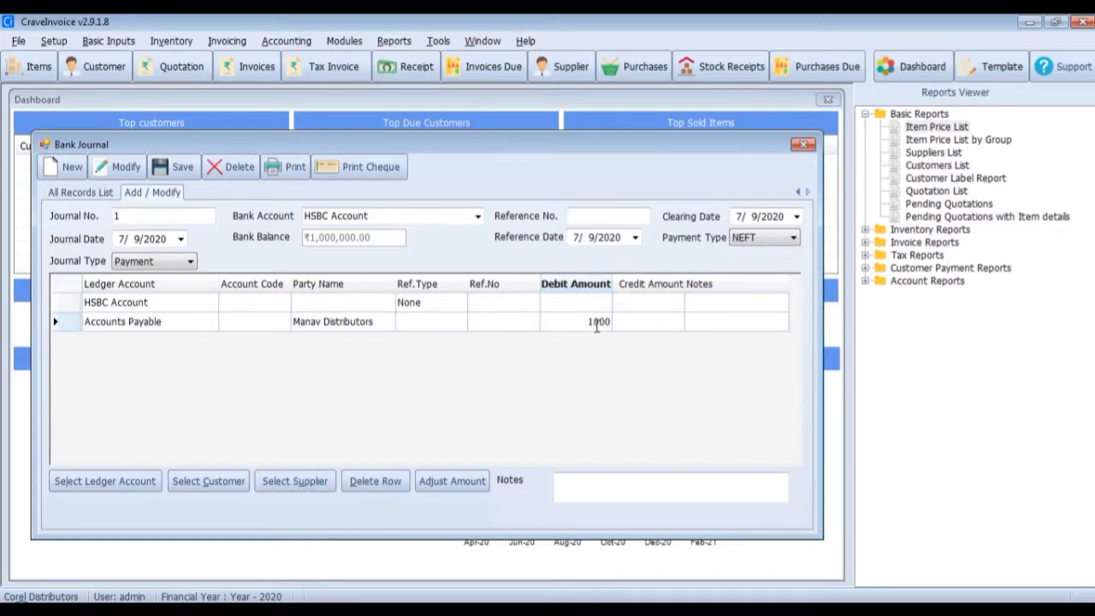
click(642, 321)
click(571, 319)
key(Tab)
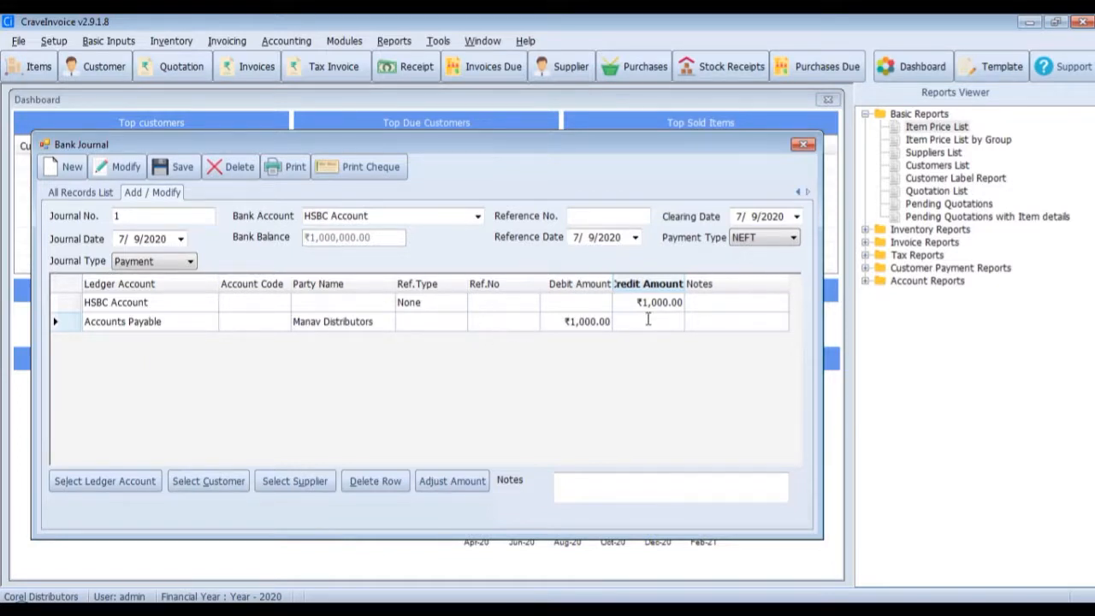
click(603, 220)
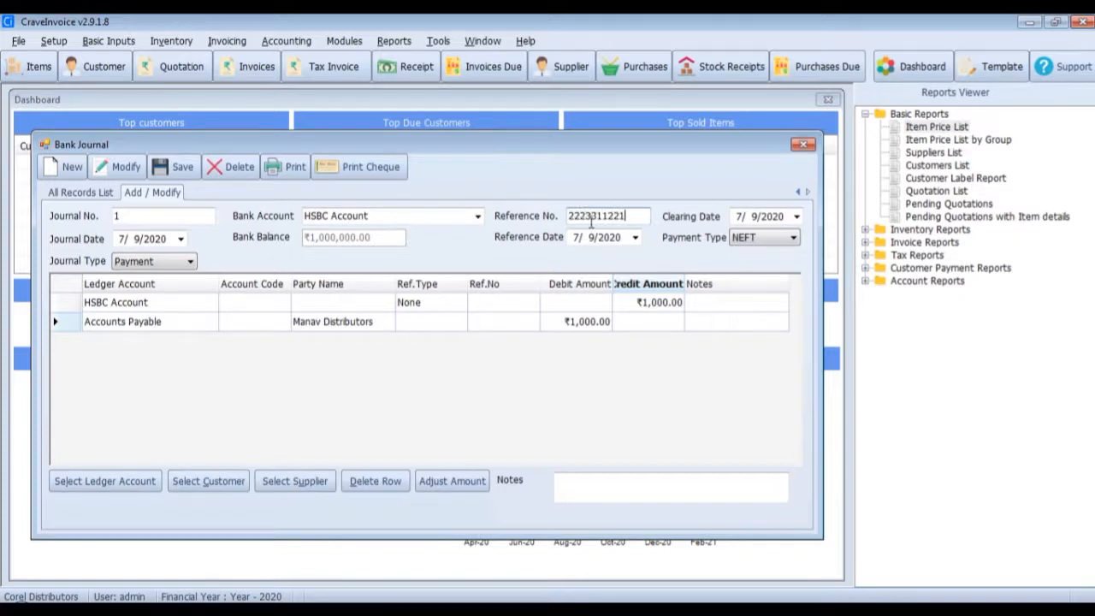
click(184, 167)
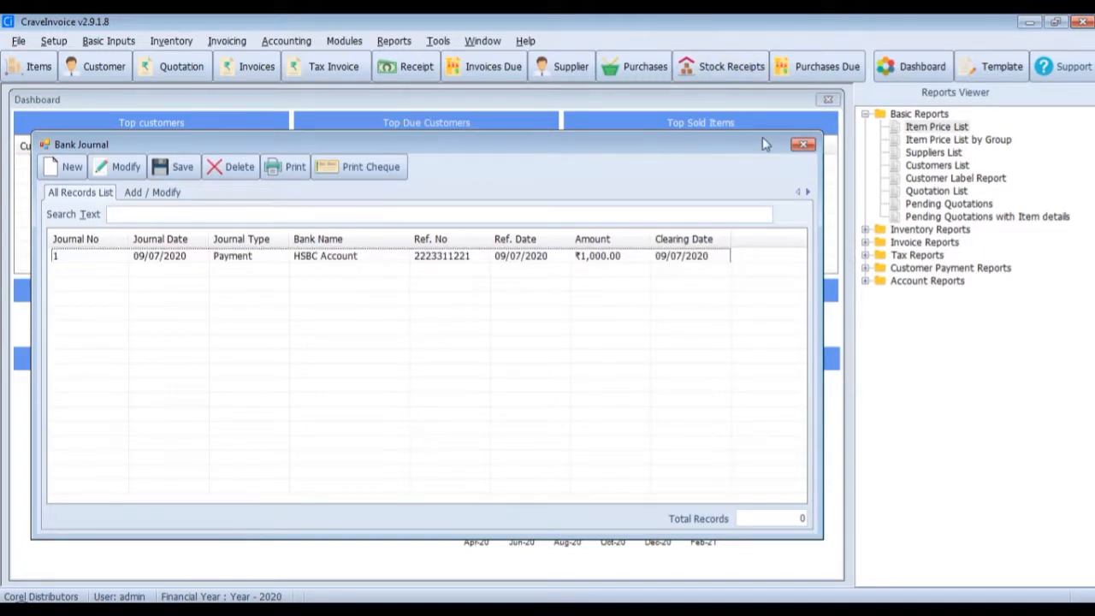
click(803, 145)
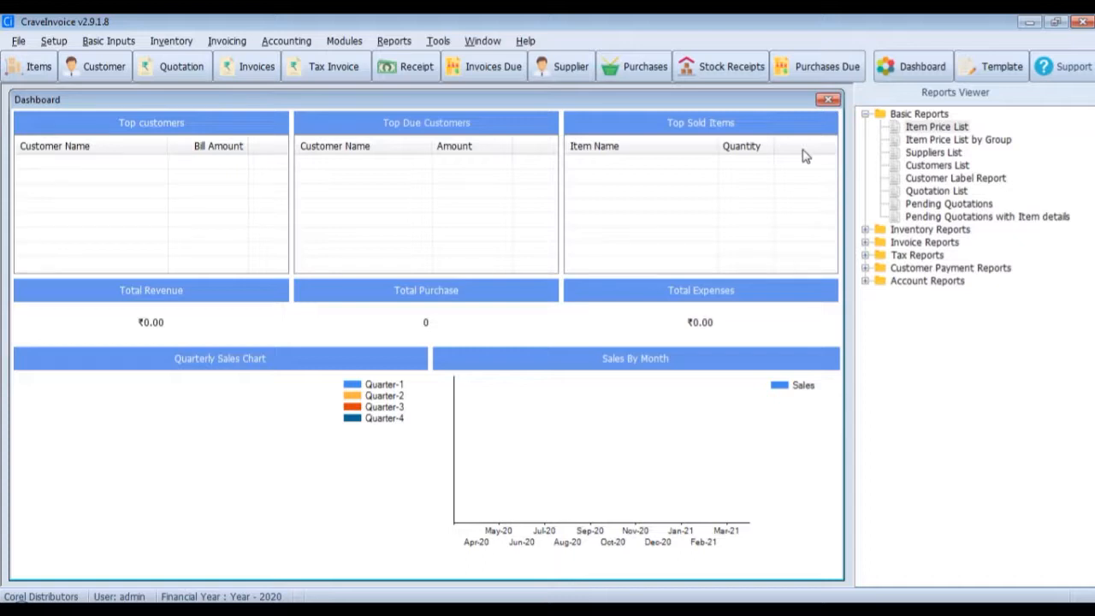
- Create a new purchase journal entry with invoice number 3312 and supplier Manav Distributors
click(629, 68)
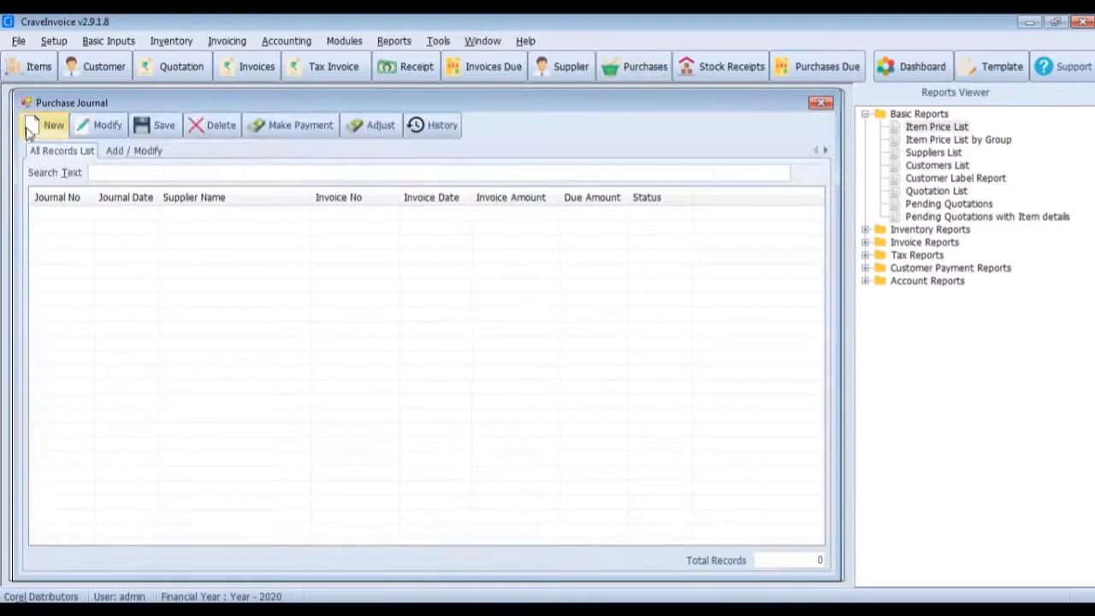
click(35, 126)
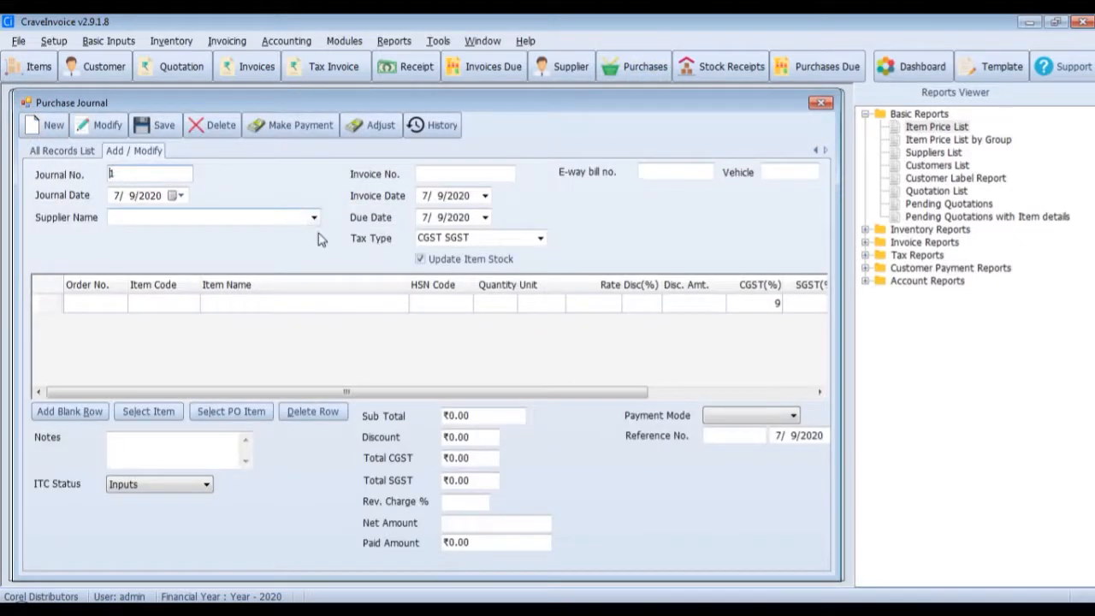
click(465, 170)
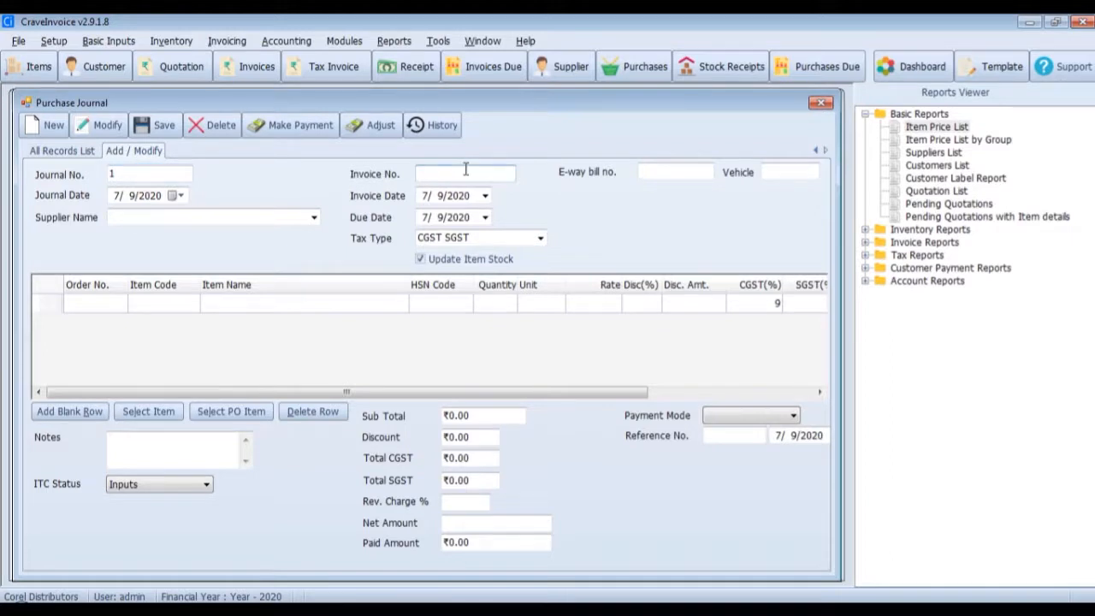
text(3312)
click(314, 219)
click(183, 289)
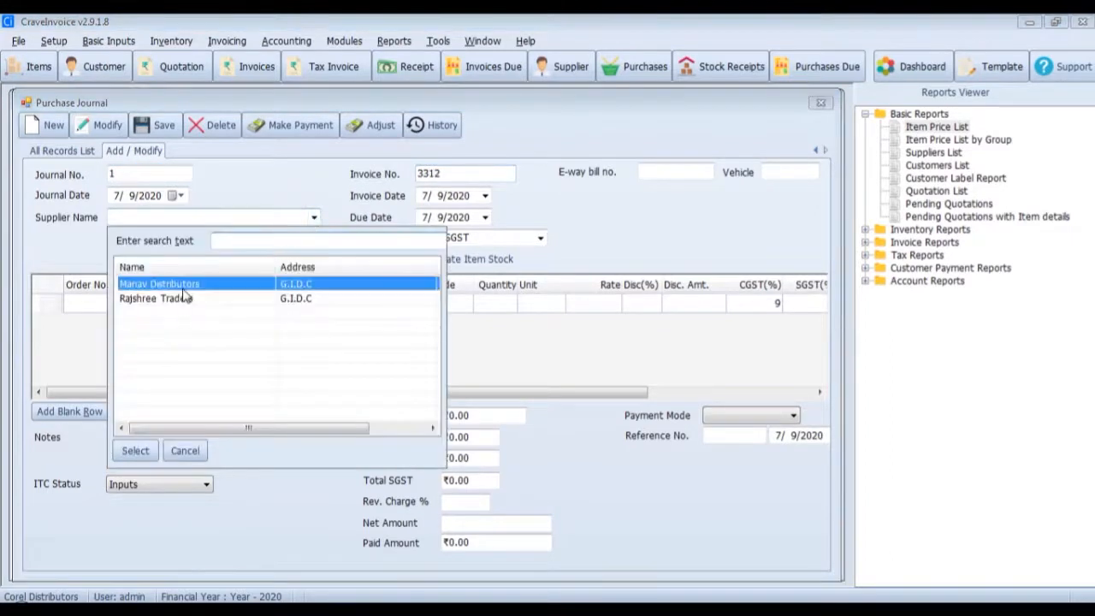
click(130, 452)
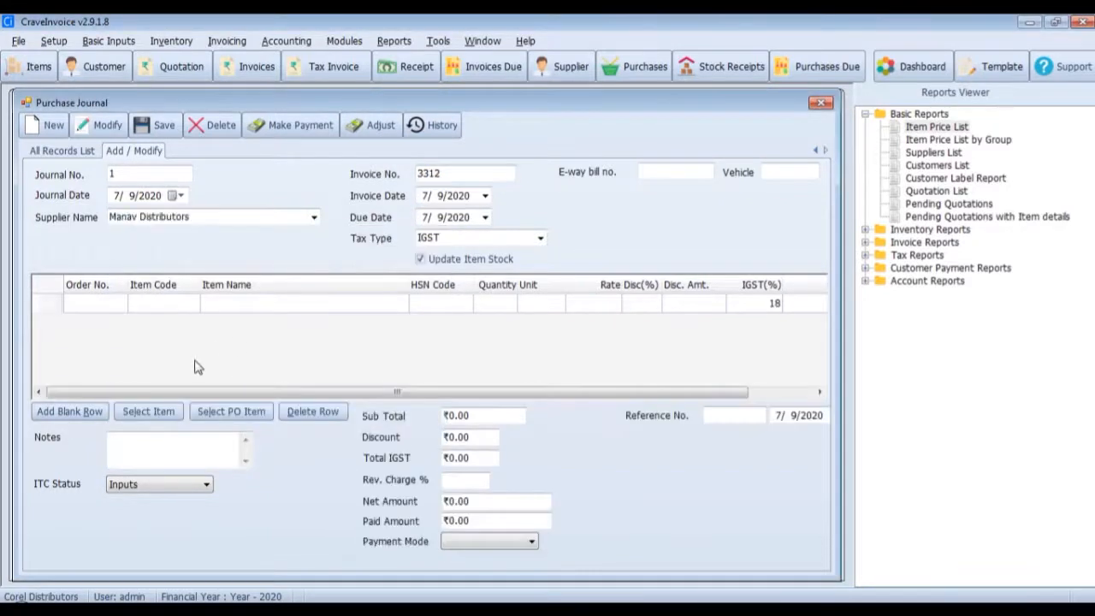
- Add the items Apple iPhone i6 and Samsung Galaxy Note to the purchase entry
click(148, 412)
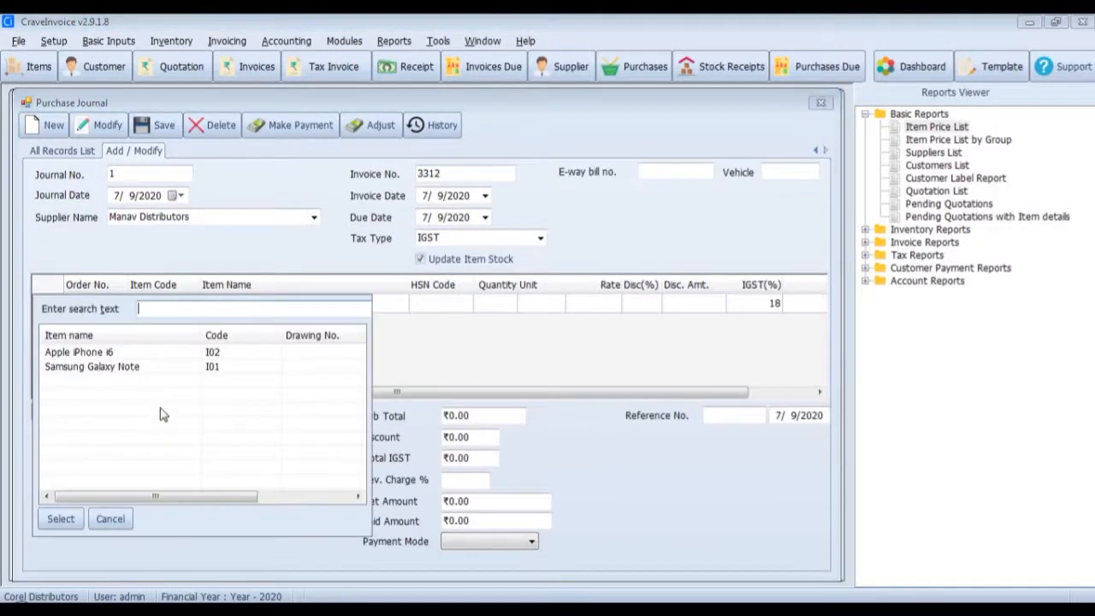
click(58, 519)
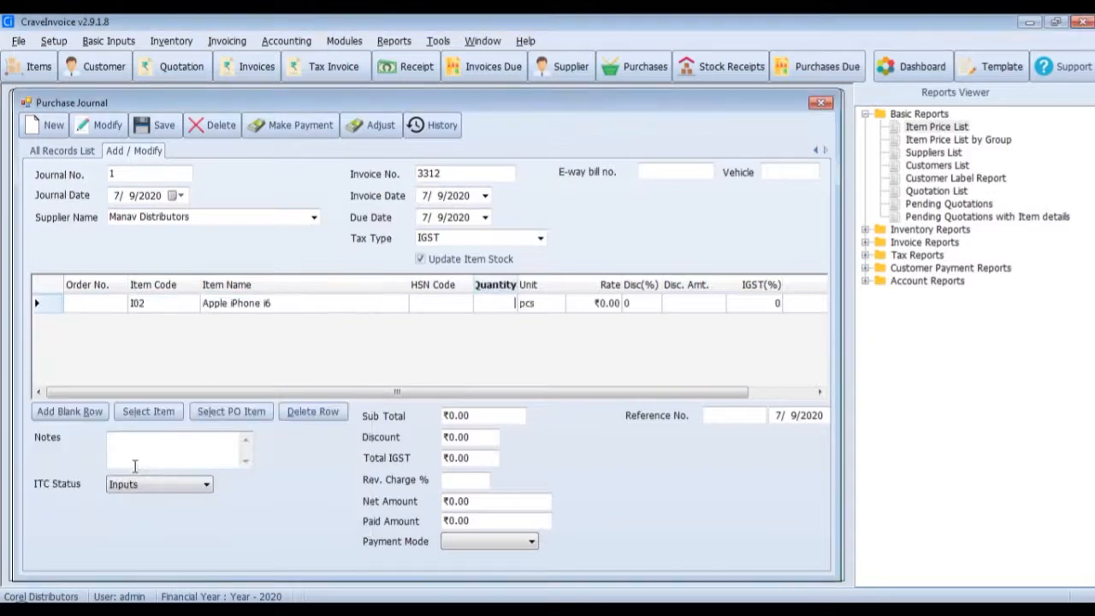
click(148, 412)
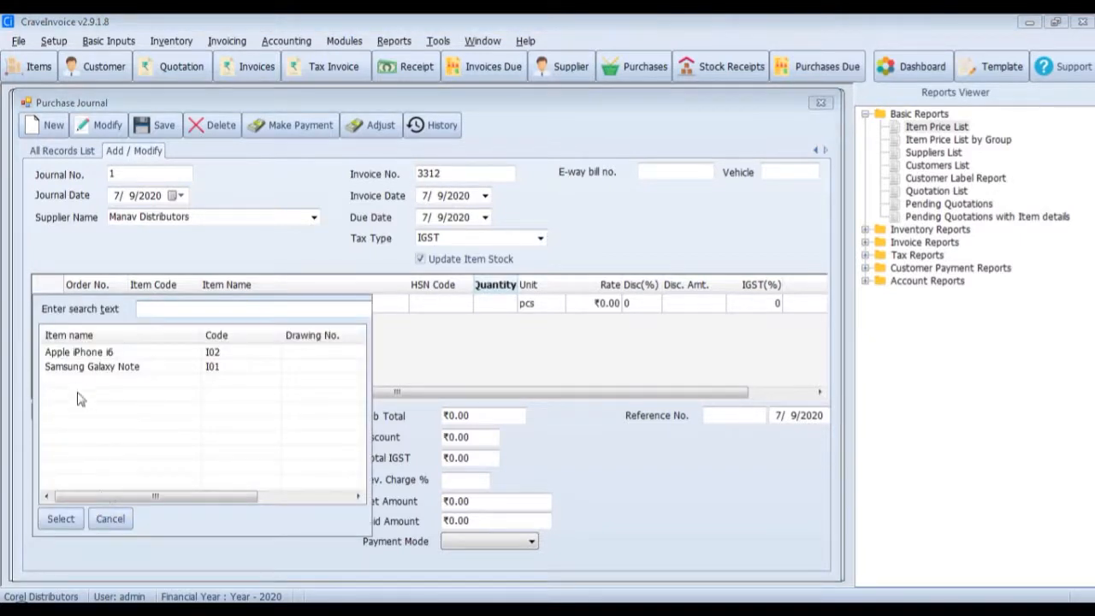
click(78, 367)
click(44, 526)
- Set the quantity to 5 for both the Apple iPhone i6 and the Samsung Galaxy Note
click(490, 305)
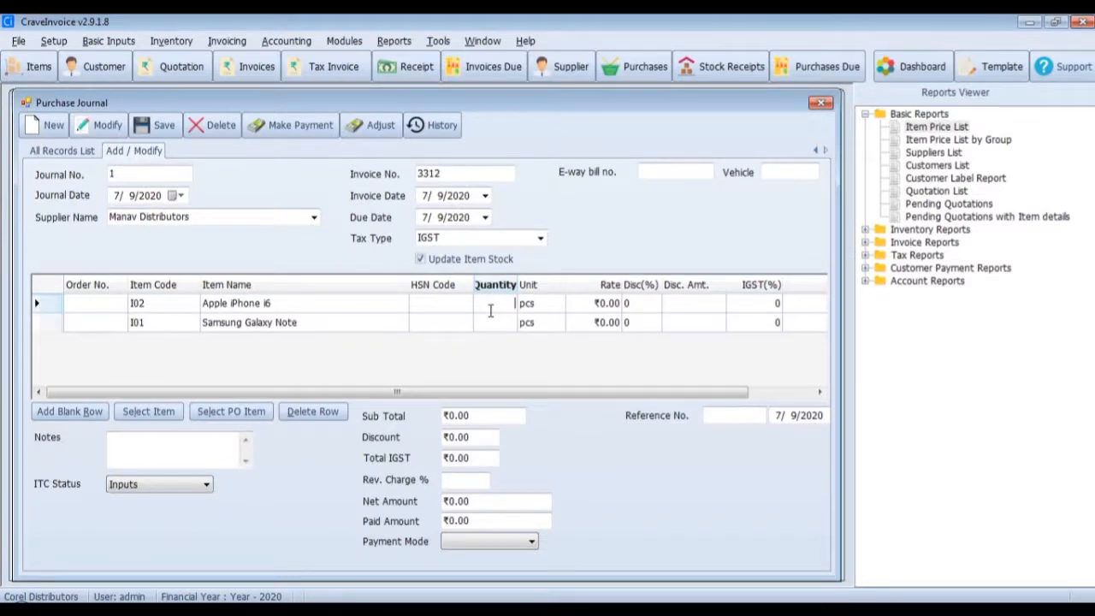
click(492, 318)
key(Tab)
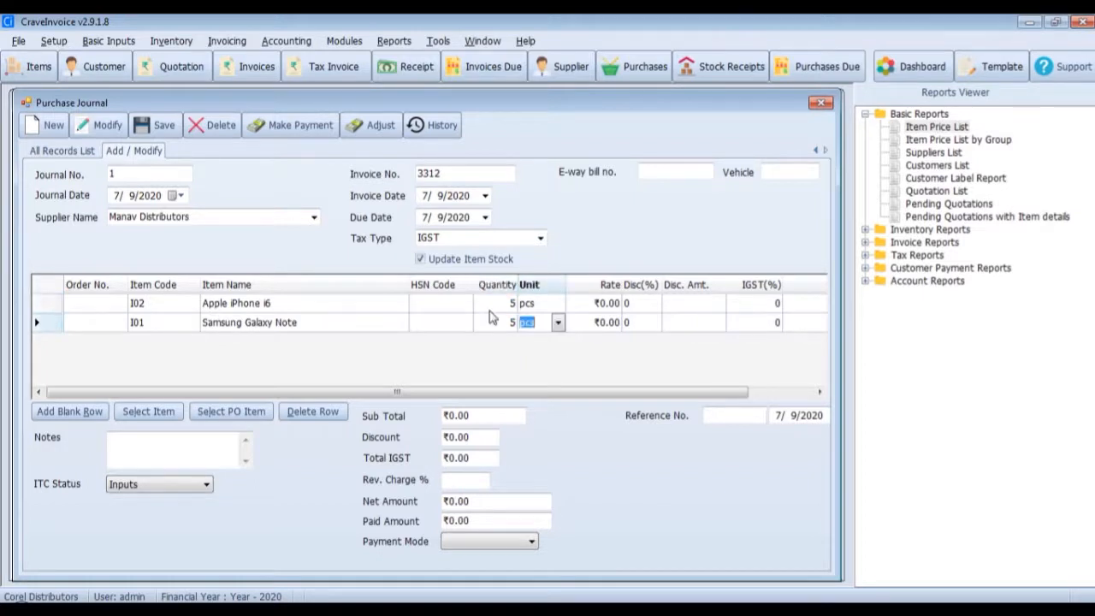
click(493, 304)
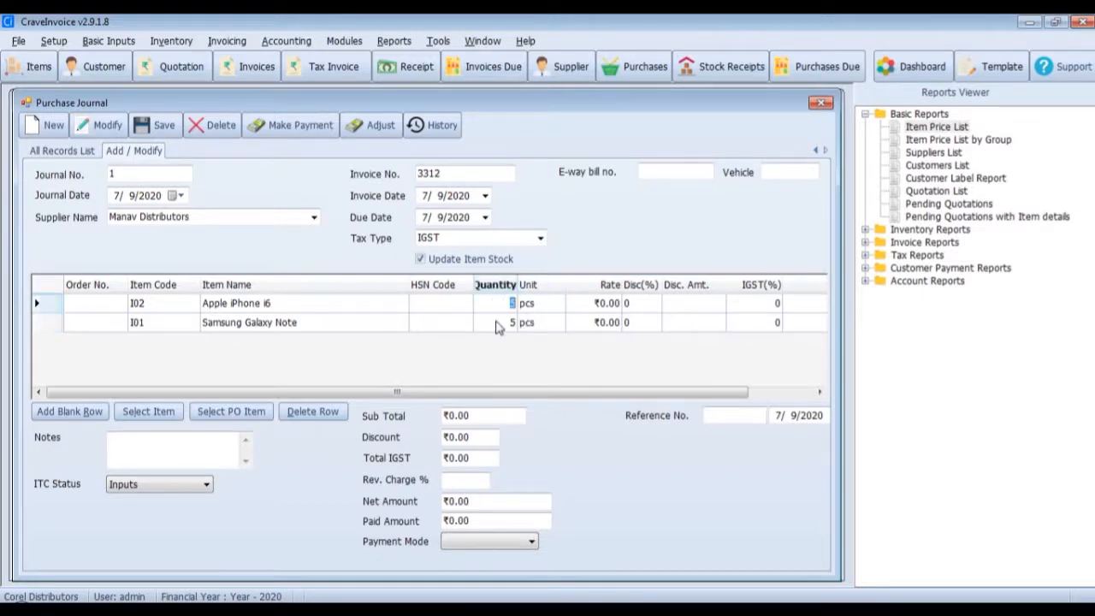
click(498, 322)
click(498, 307)
click(430, 305)
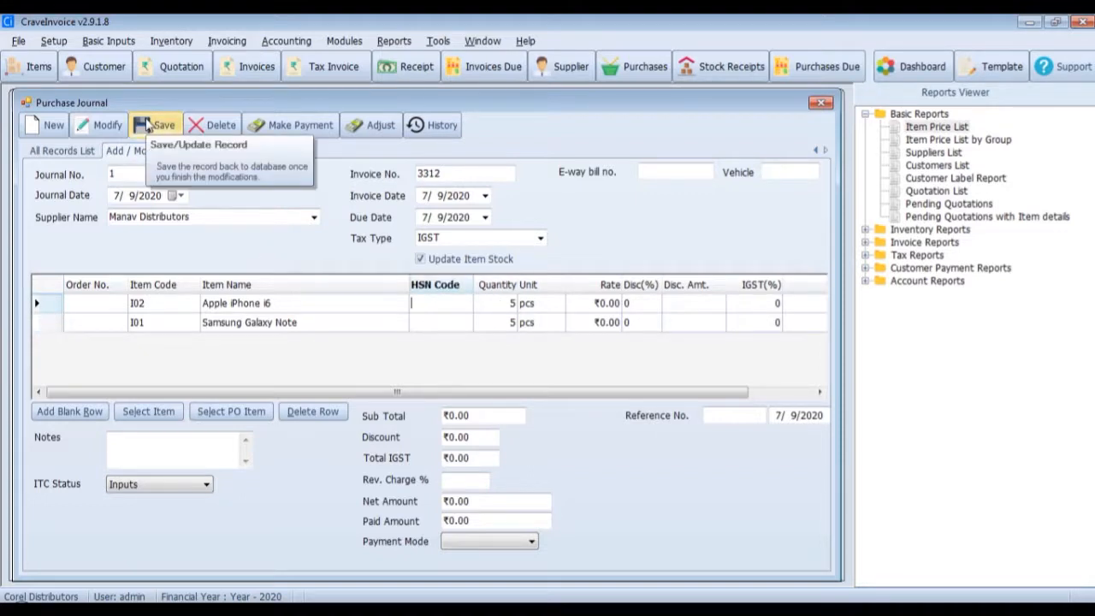
- Set the rates to 25000 for the Apple iPhone i6 and 20000 for the Samsung Galaxy Note, and save the purchase entry
click(607, 303)
text(20000)
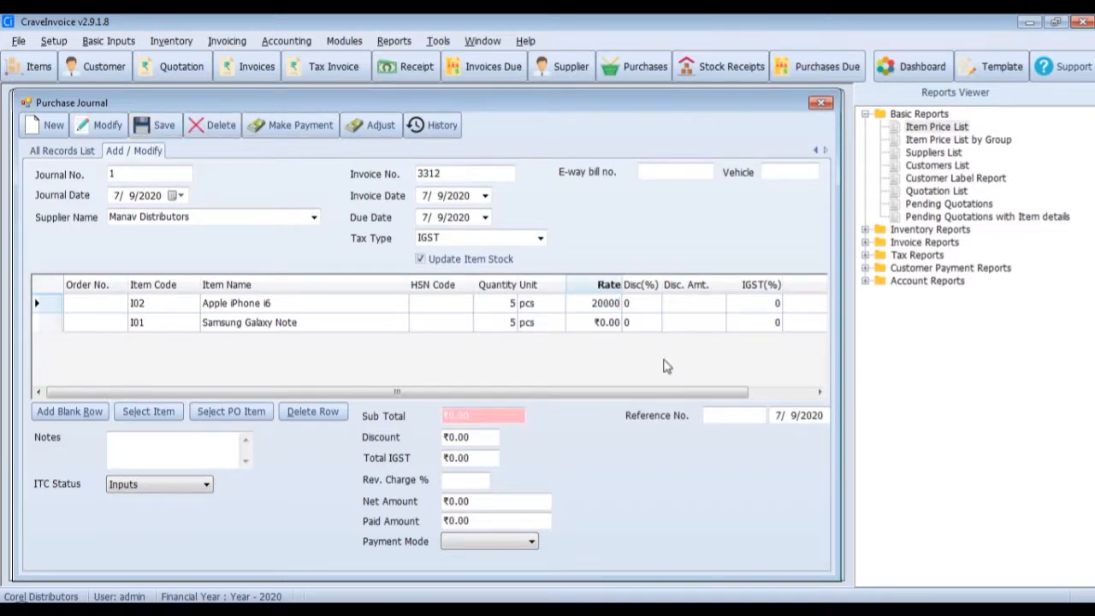
double_click(597, 303)
text(25,000)
click(599, 322)
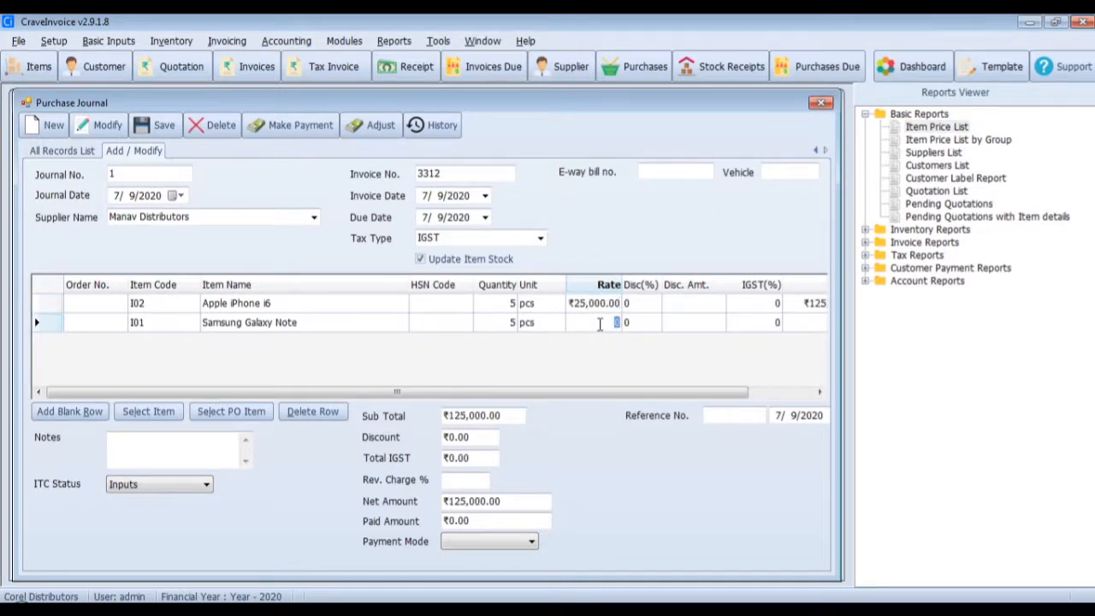
text(20000)
click(658, 322)
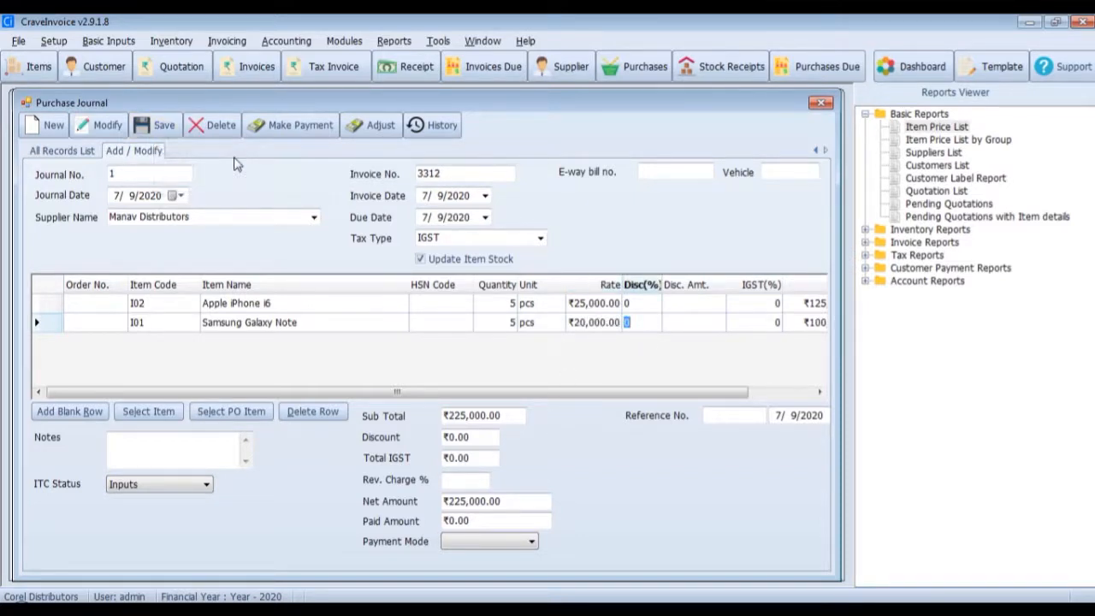
click(159, 139)
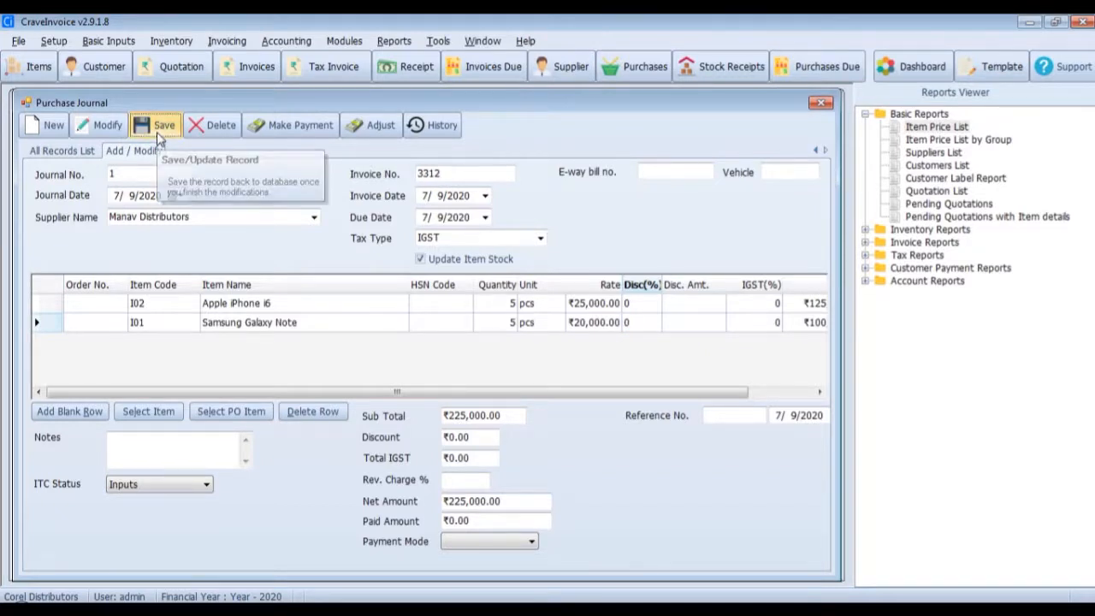
click(64, 152)
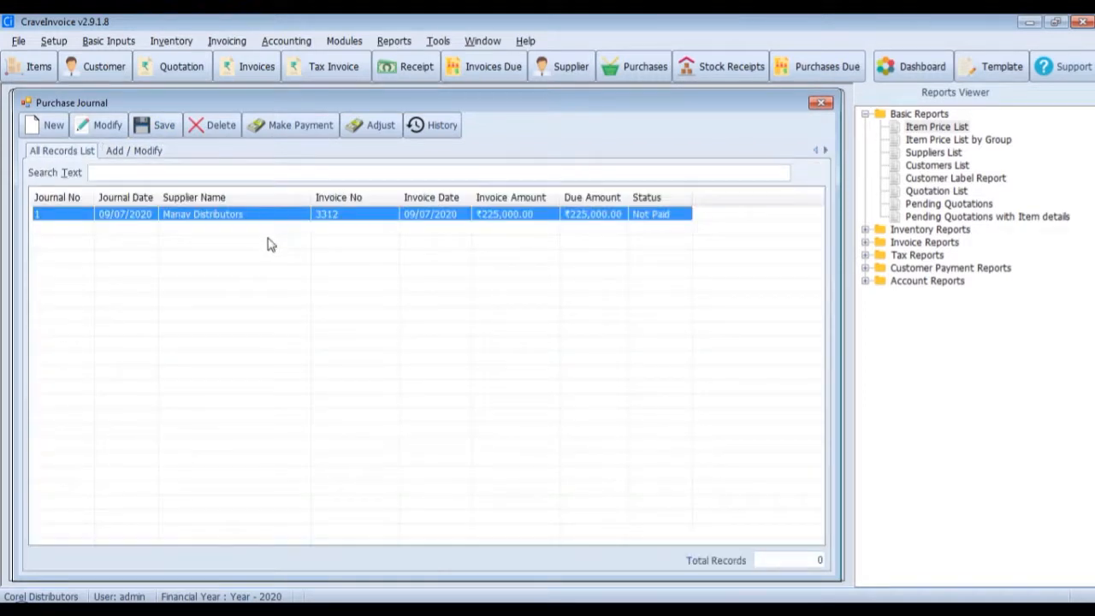
- Open a purchase payment for invoice 3312 and go through its payable amount and TDS percentage fields
click(298, 127)
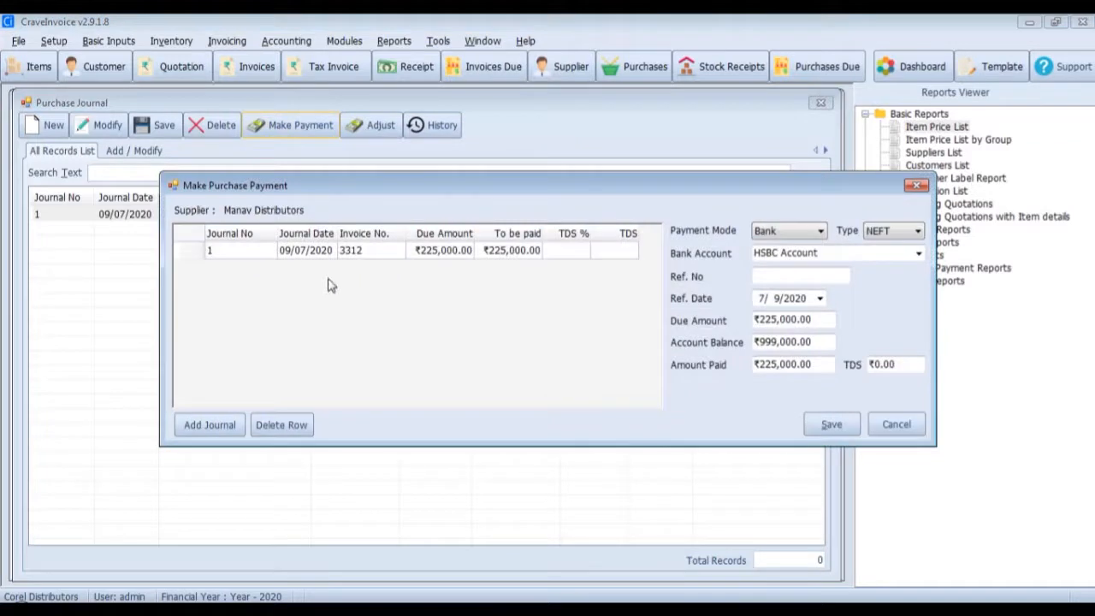
drag(351, 183, 326, 191)
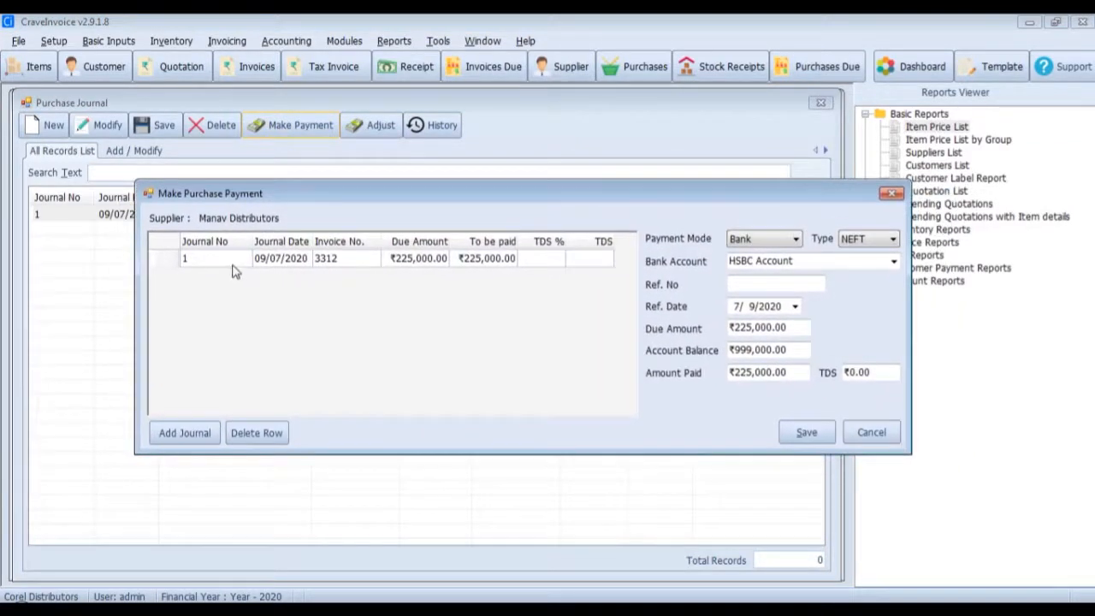
click(489, 263)
click(491, 263)
click(526, 260)
double_click(472, 262)
click(527, 257)
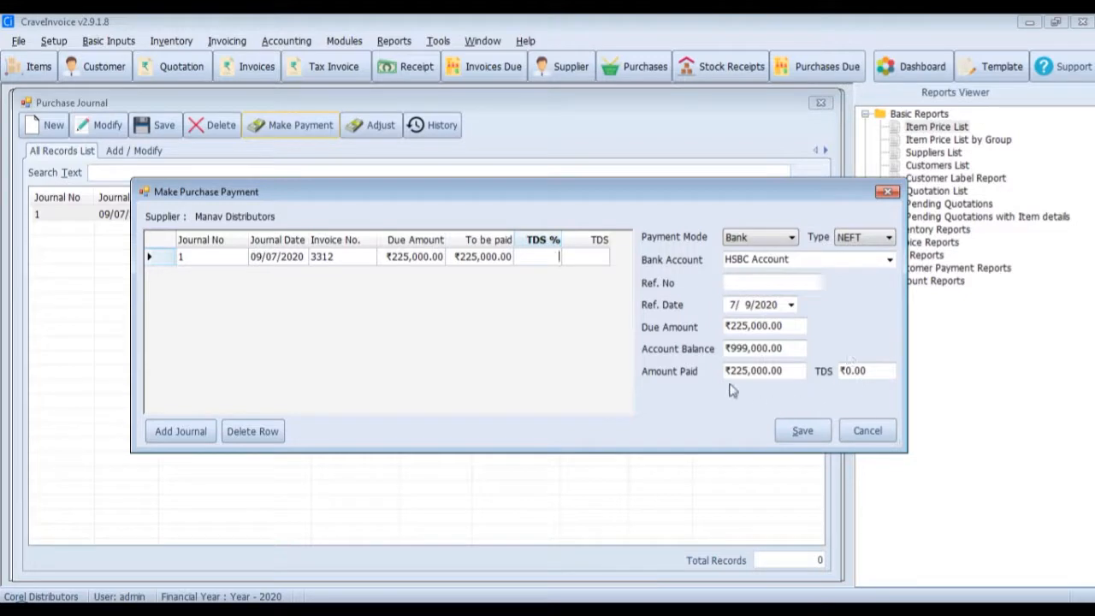
- Record the payment by Bank with type NEFT and reference number 3312211, and save it
click(778, 244)
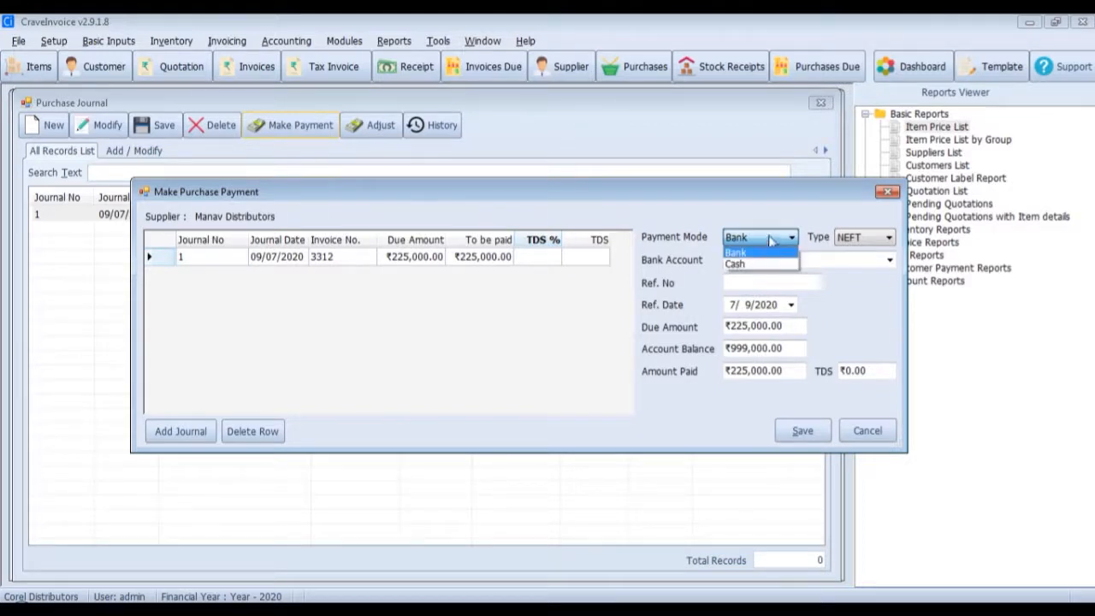
click(772, 241)
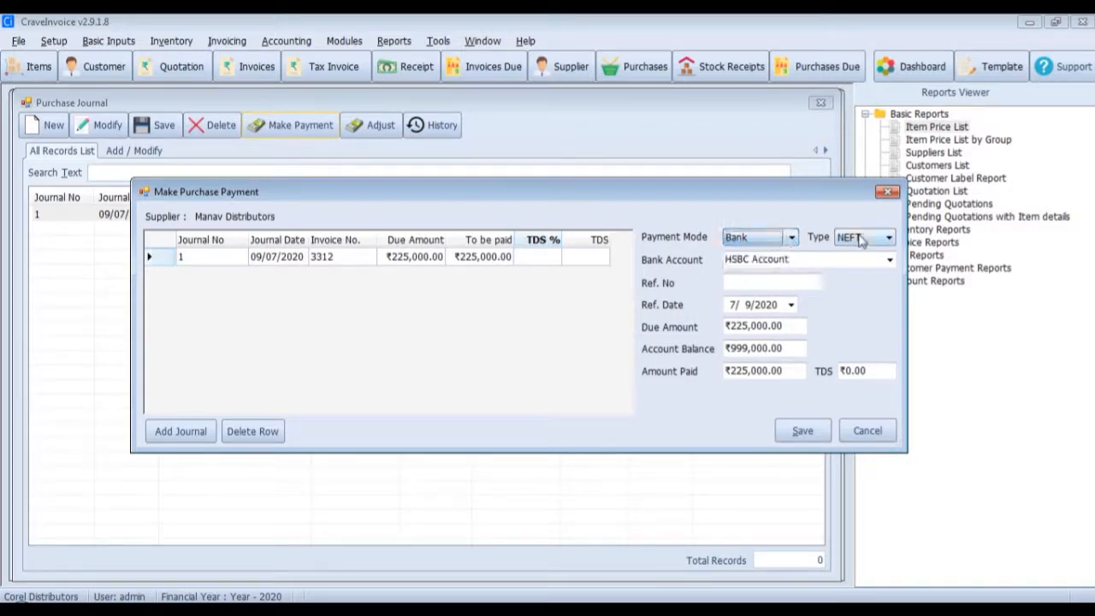
click(862, 240)
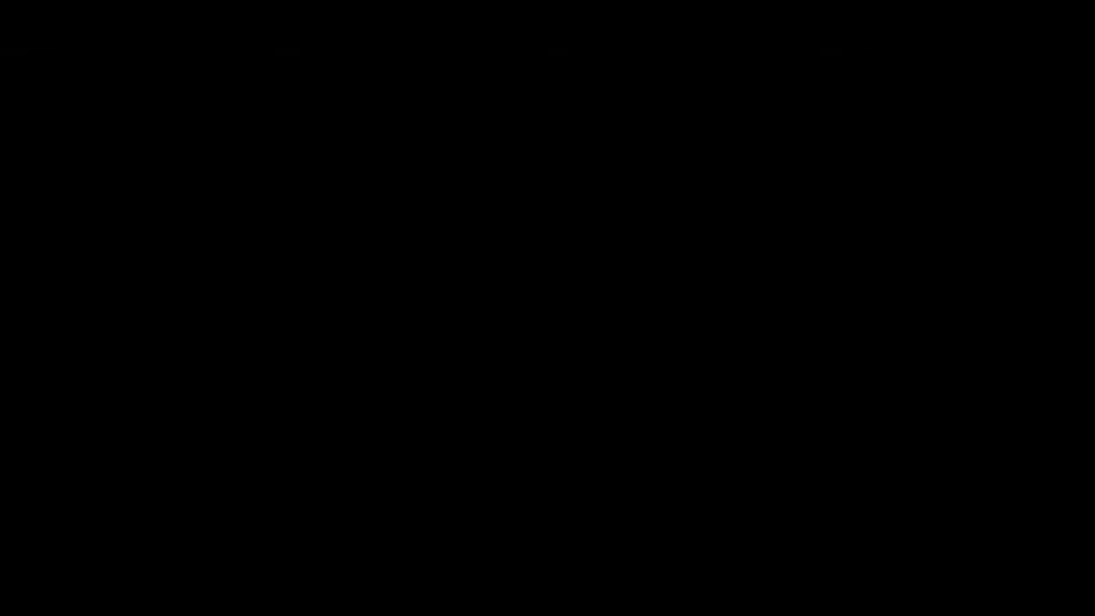
click(848, 253)
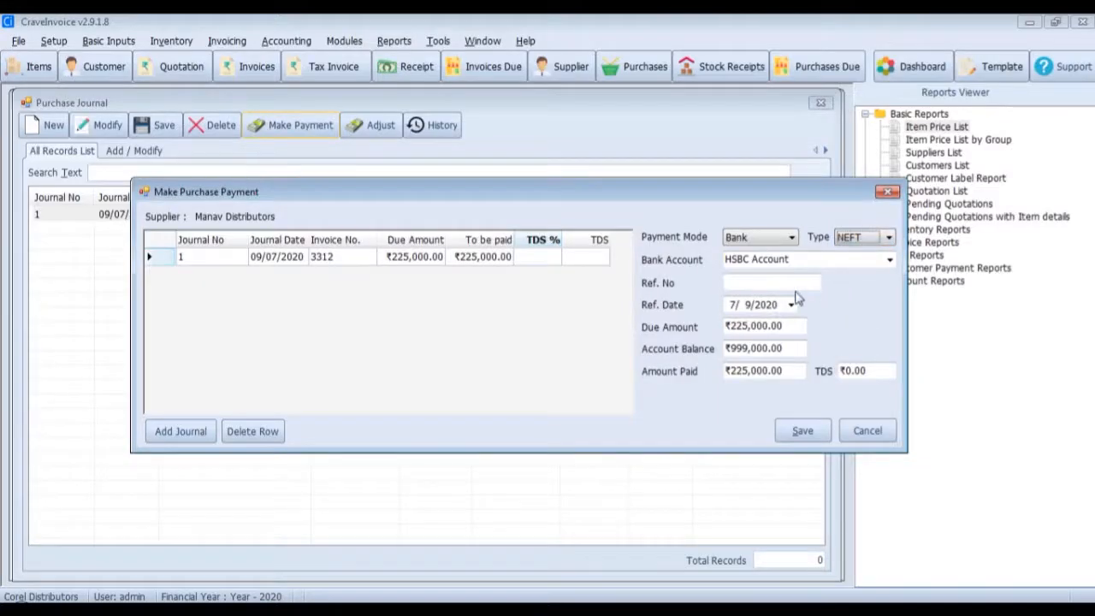
click(761, 285)
text(3312211)
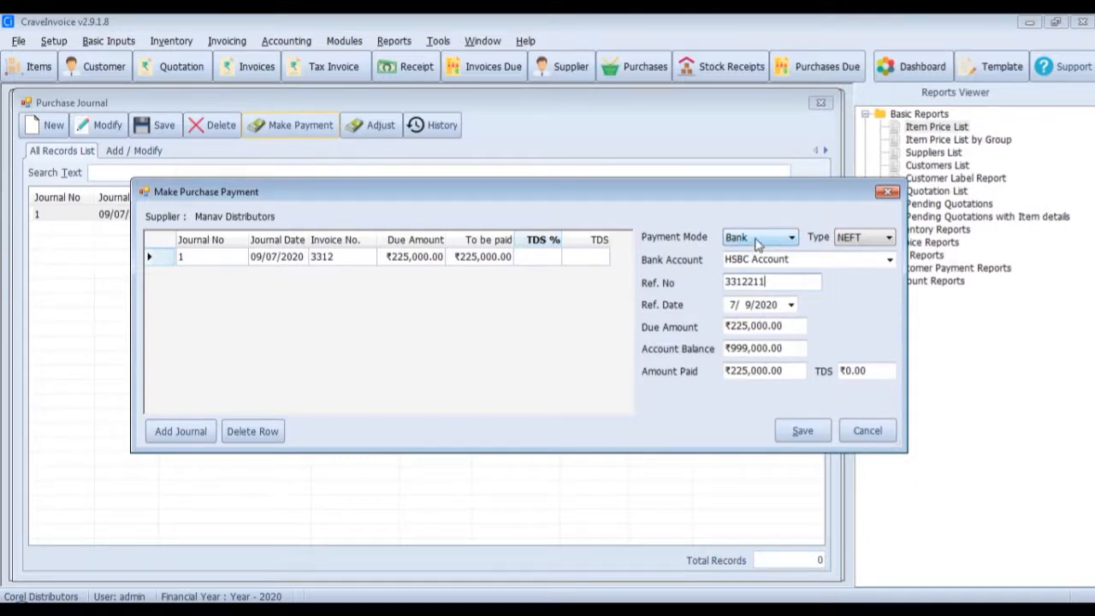
click(796, 430)
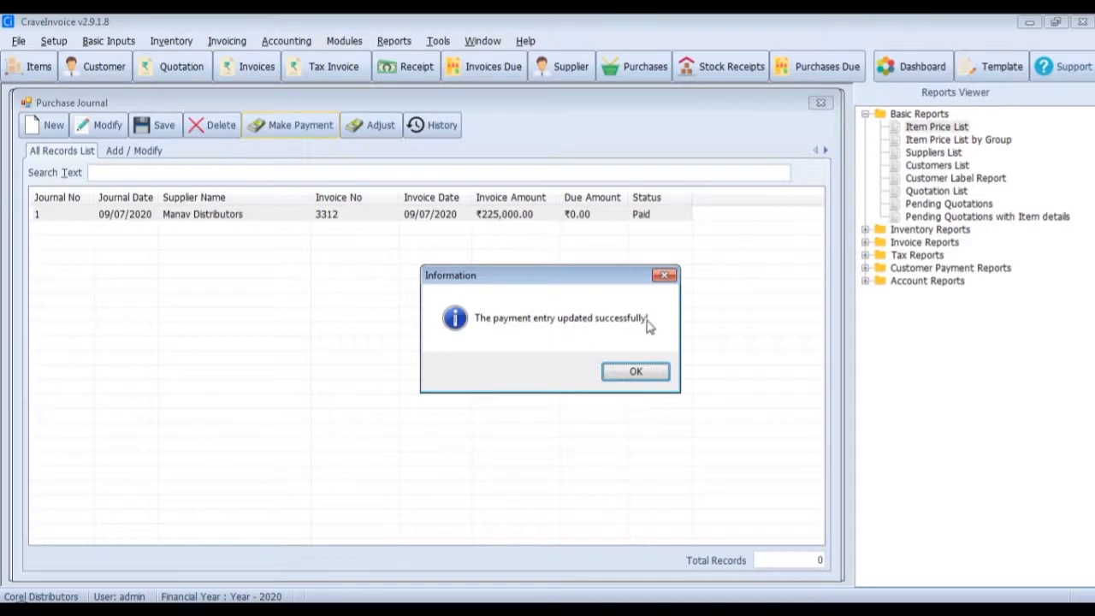
click(623, 373)
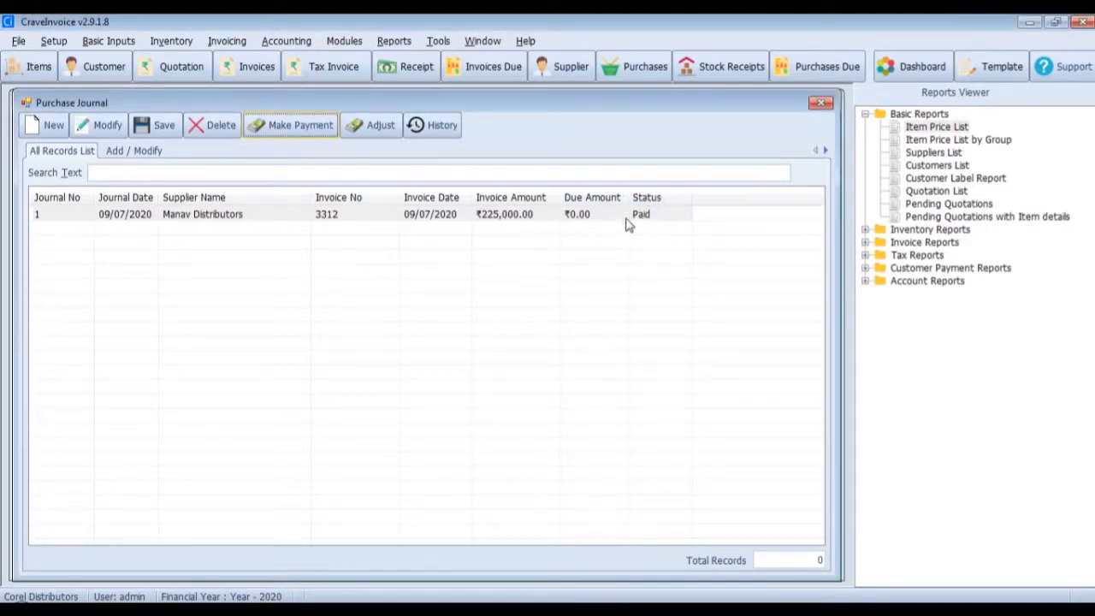
click(583, 217)
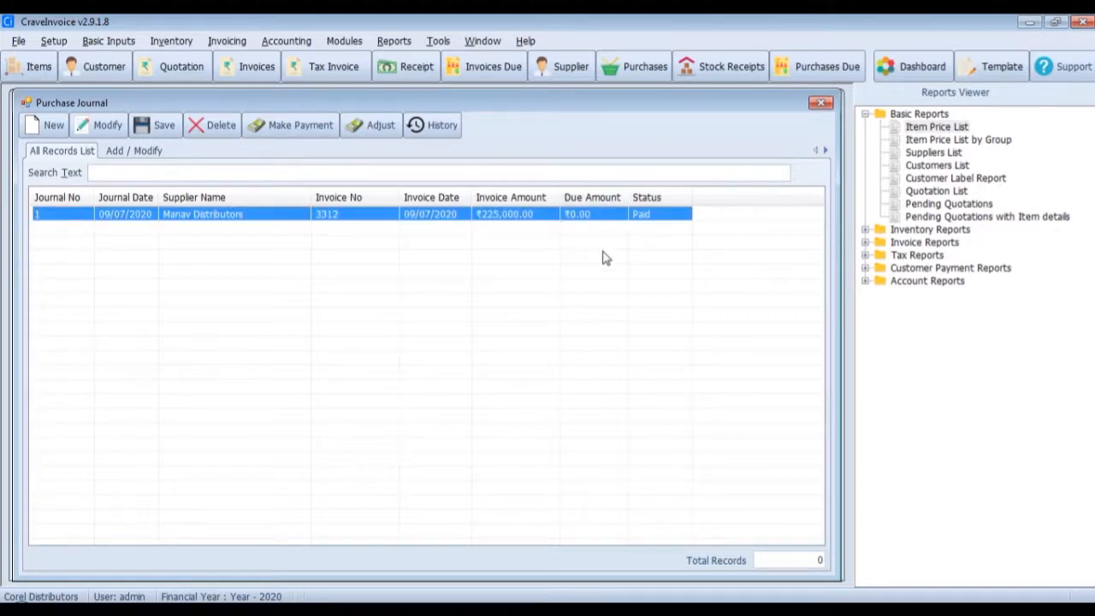
click(605, 258)
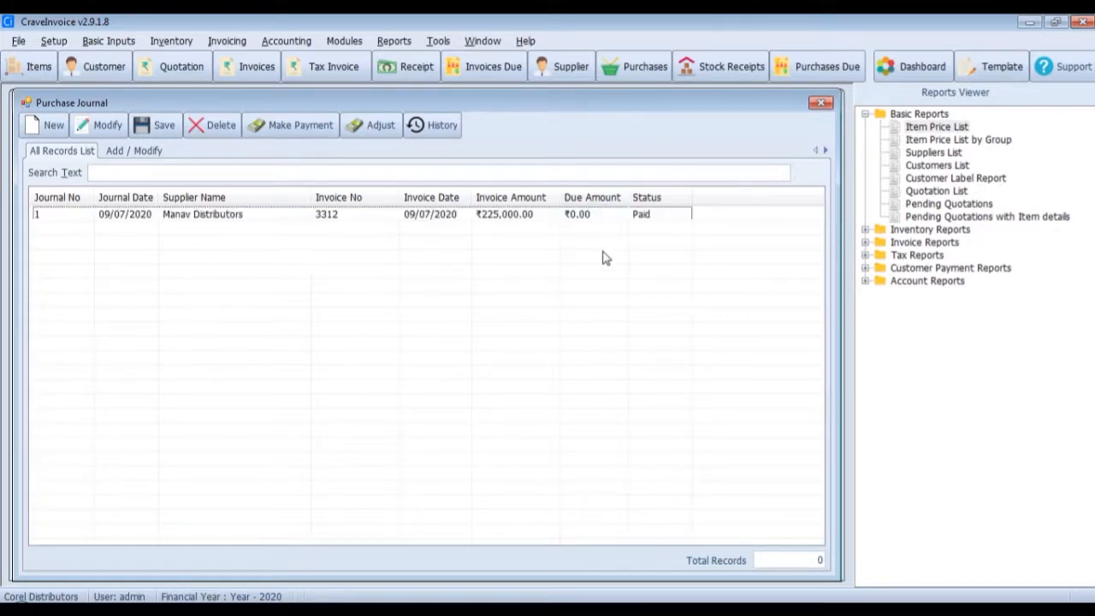